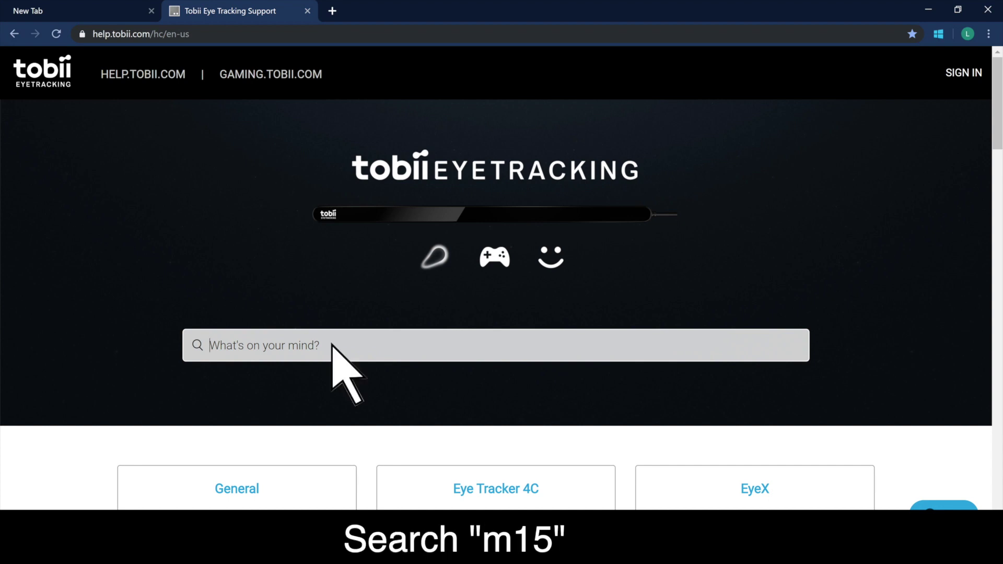
{"action": "type", "text": "m15"}
Step: Search the Tobii Help Center for 'm15' to list matching knowledge base articles
{"action": "key", "text": "Return"}
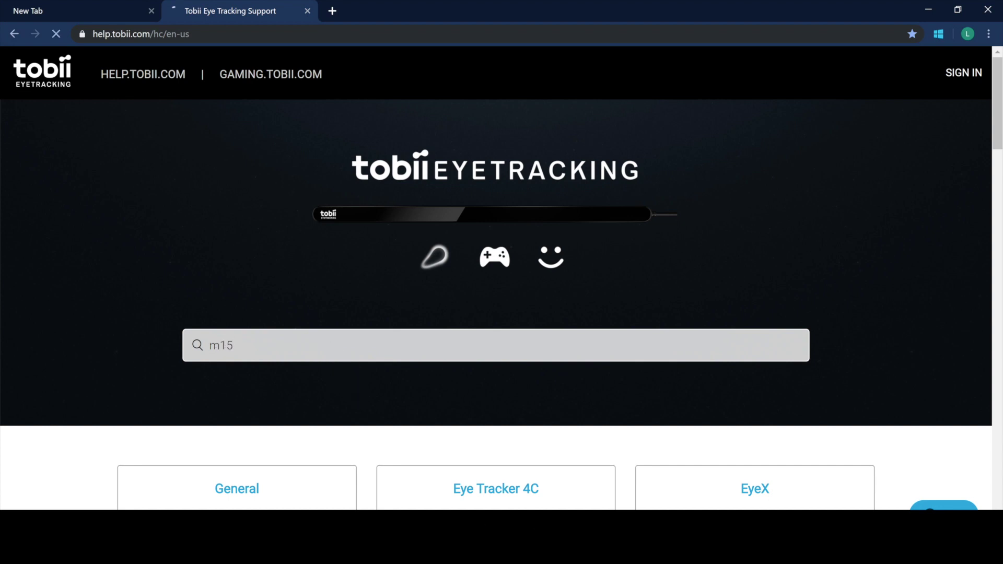
{"action": "scroll", "coordinate": [501, 314], "scroll_direction": "down", "scroll_amount": 1}
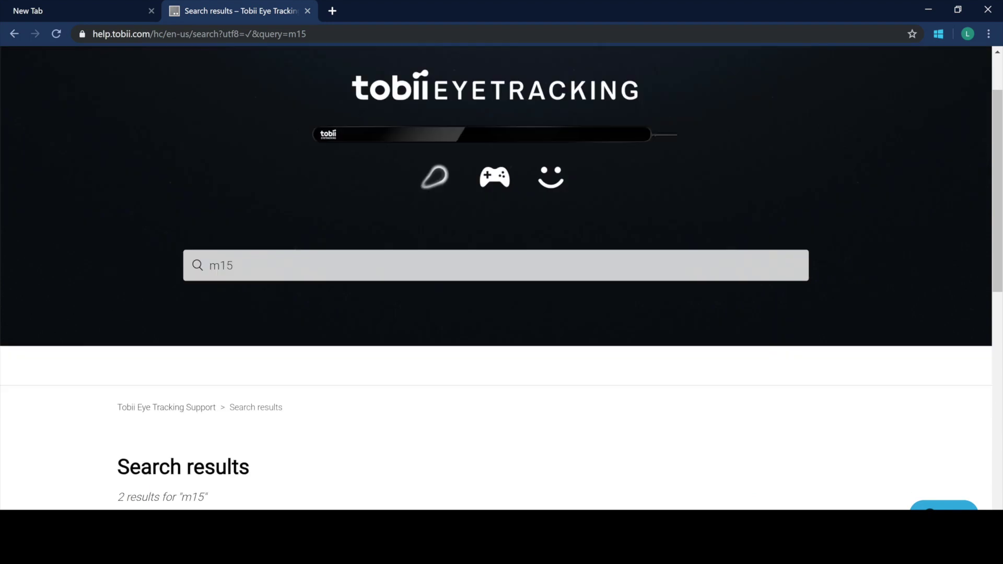
{"action": "scroll", "coordinate": [502, 314], "scroll_direction": "down", "scroll_amount": 3}
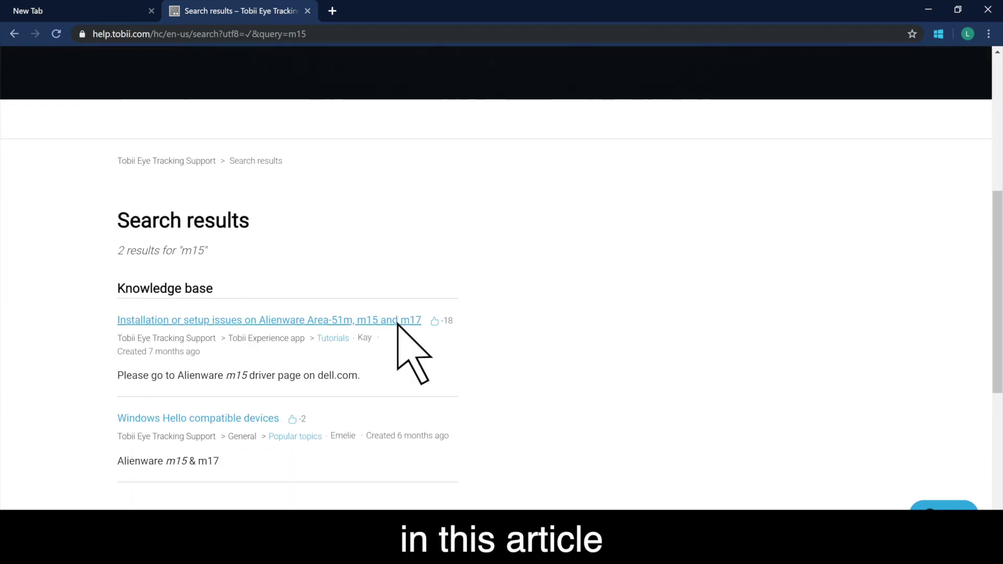
Step: Open the 'Installation or setup issues on Alienware Area-51m, m15 and m17' article
{"action": "left_click", "coordinate": [397, 322]}
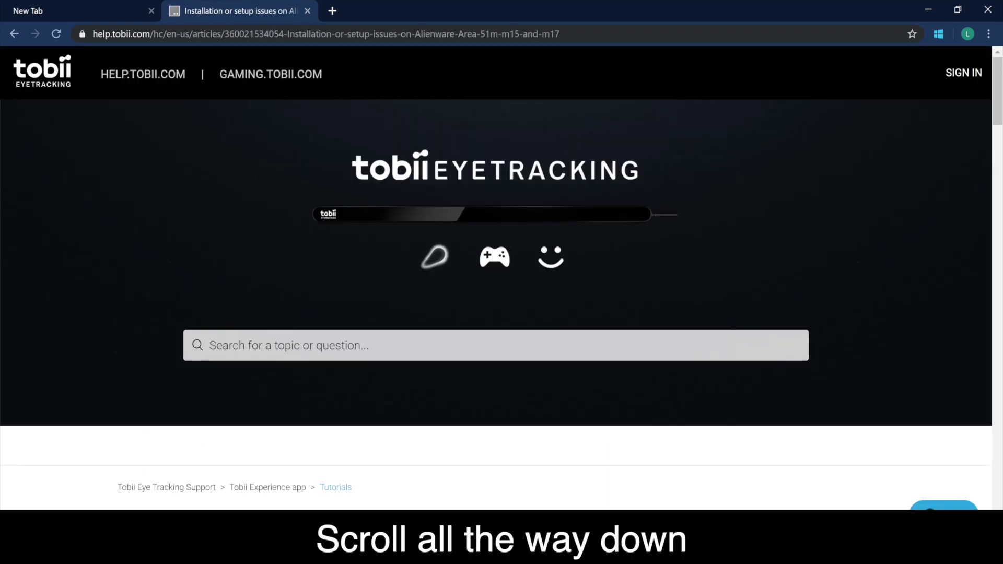
{"action": "scroll", "coordinate": [502, 275], "scroll_direction": "down", "scroll_amount": 2}
{"action": "scroll", "coordinate": [502, 274], "scroll_direction": "down", "scroll_amount": 2}
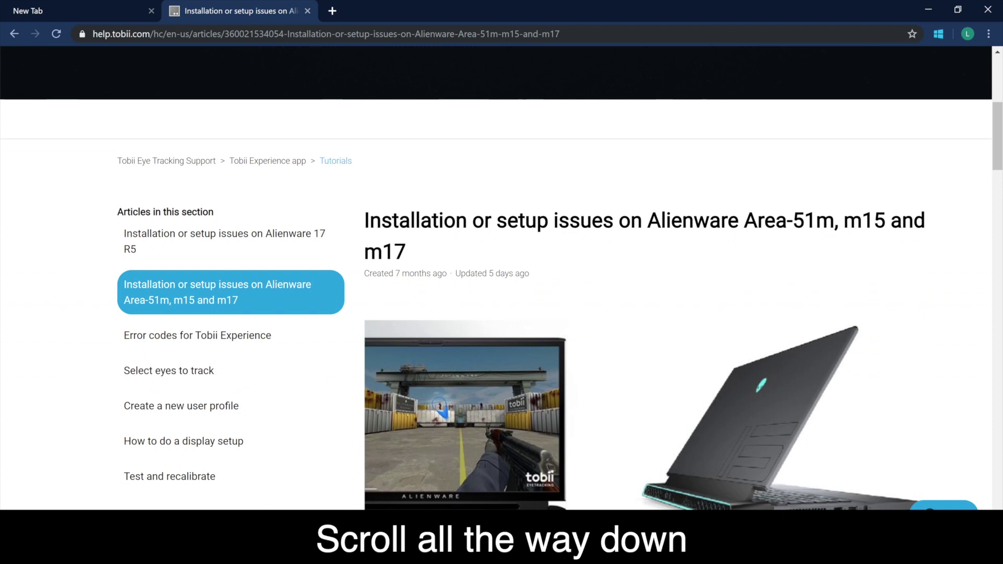
{"action": "scroll", "coordinate": [502, 275], "scroll_direction": "down", "scroll_amount": 1}
{"action": "scroll", "coordinate": [501, 274], "scroll_direction": "down", "scroll_amount": 2}
{"action": "scroll", "coordinate": [502, 275], "scroll_direction": "down", "scroll_amount": 3}
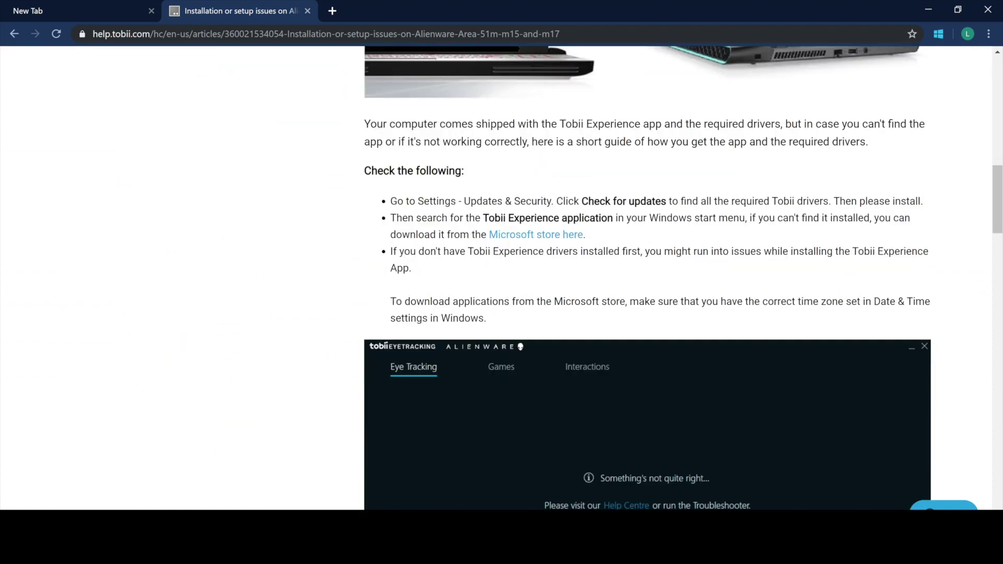
{"action": "scroll", "coordinate": [502, 275], "scroll_direction": "down", "scroll_amount": 3}
{"action": "scroll", "coordinate": [502, 274], "scroll_direction": "down", "scroll_amount": 4}
{"action": "scroll", "coordinate": [501, 274], "scroll_direction": "down", "scroll_amount": 1}
{"action": "scroll", "coordinate": [502, 275], "scroll_direction": "down", "scroll_amount": 3}
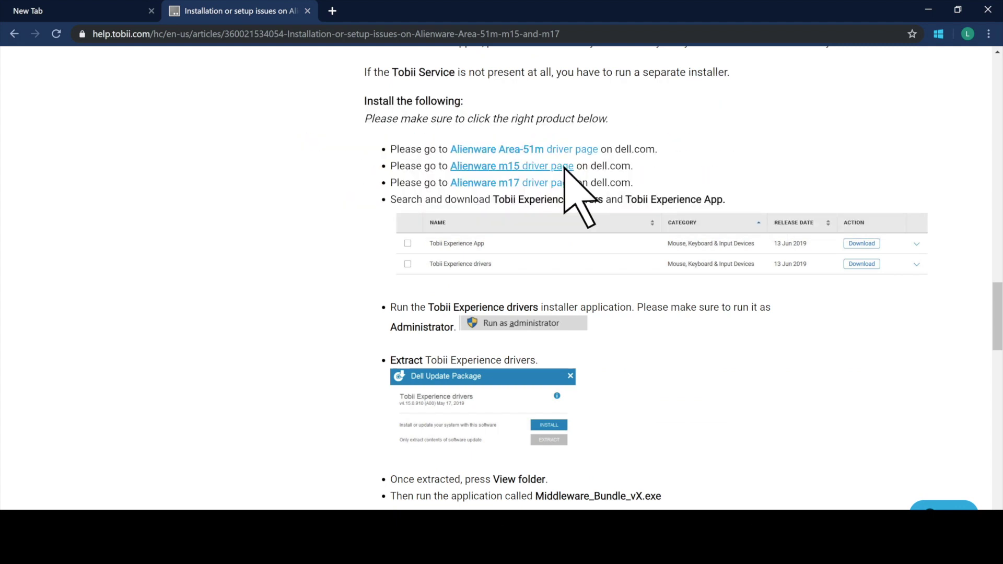
Step: Find the Tobii Experience drivers on Dell's Alienware m15 driver page and download them
{"action": "left_click", "coordinate": [563, 167]}
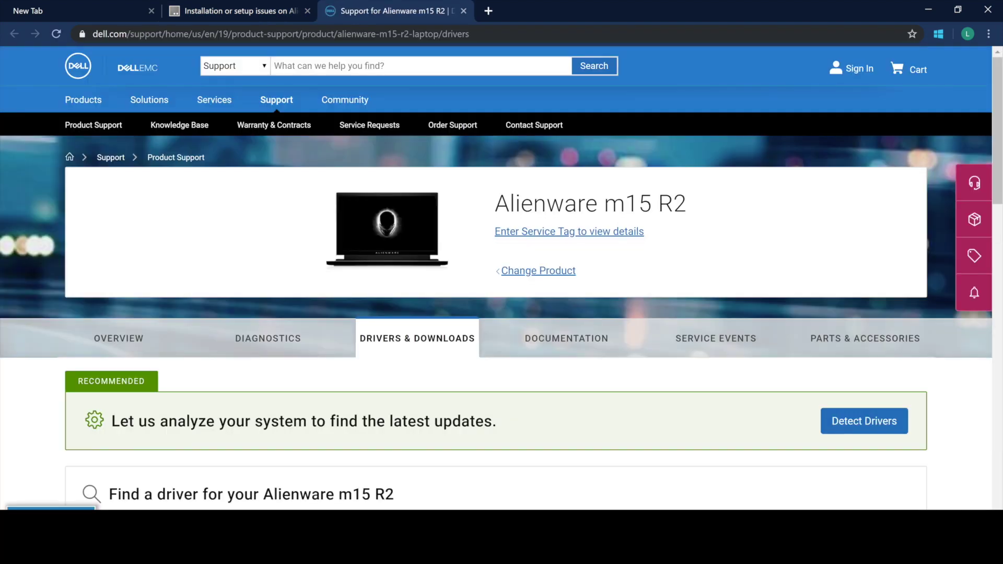
{"action": "scroll", "coordinate": [501, 314], "scroll_direction": "down", "scroll_amount": 1}
{"action": "scroll", "coordinate": [502, 314], "scroll_direction": "down", "scroll_amount": 1}
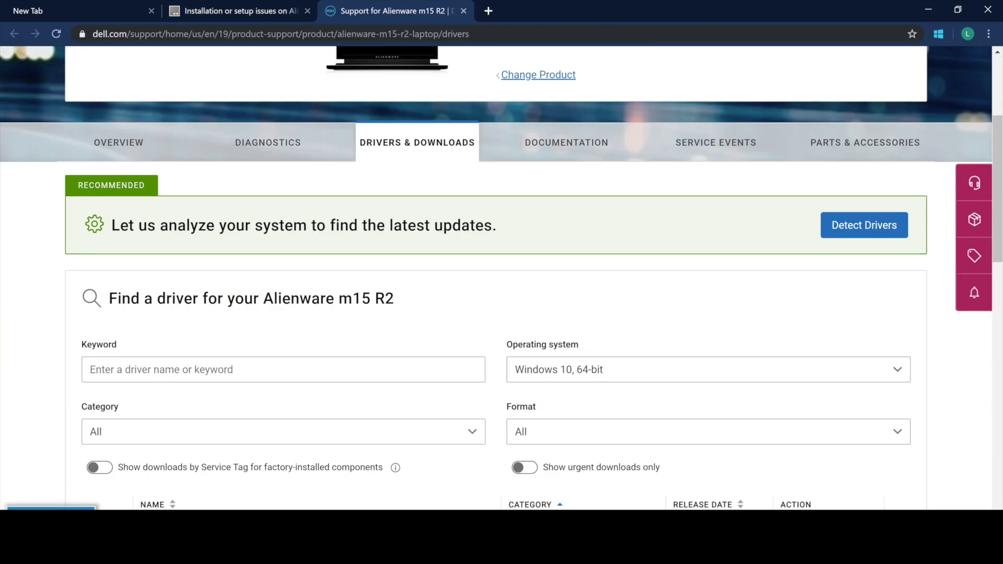
{"action": "left_click", "coordinate": [245, 369]}
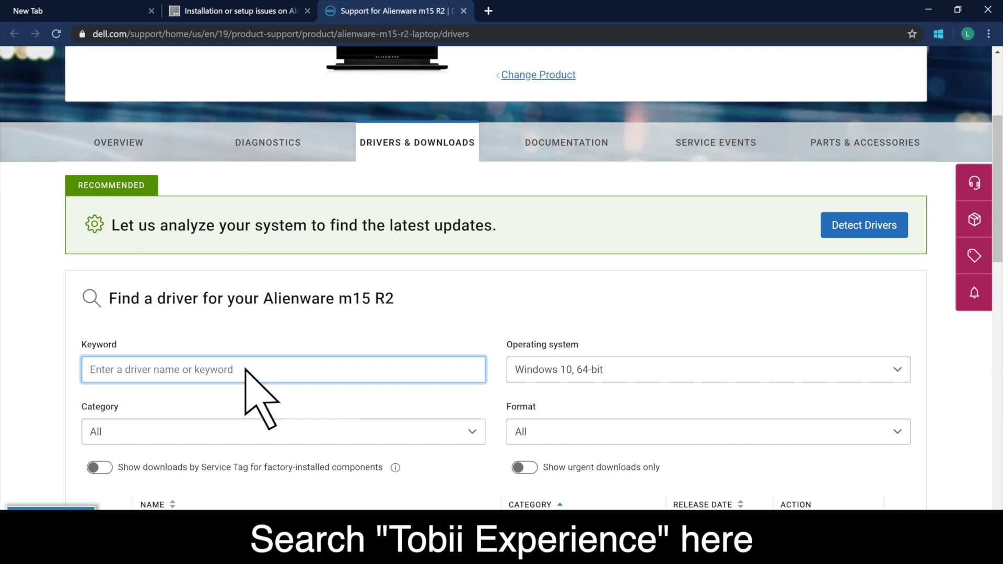
{"action": "type", "text": "Tobii "}
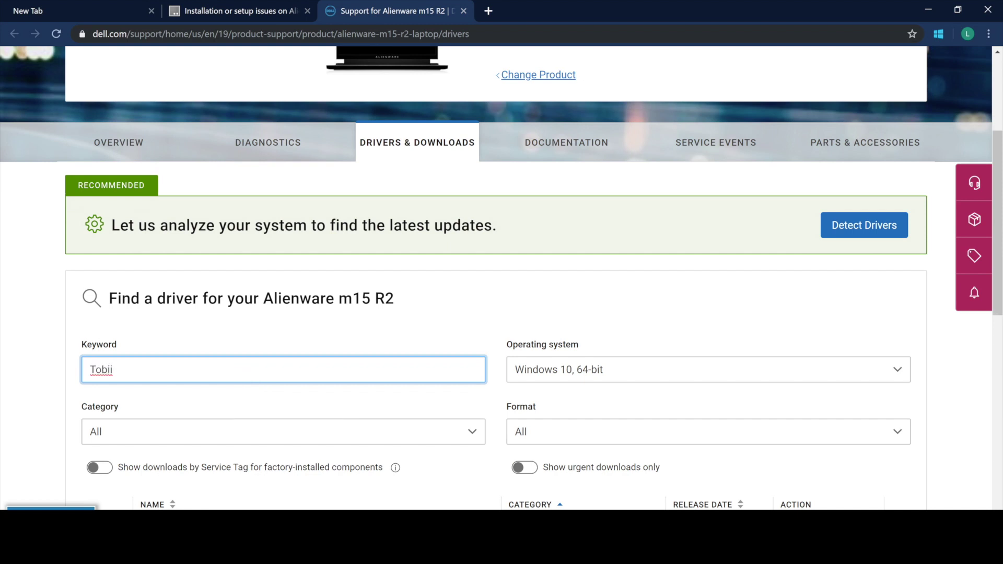
{"action": "type", "text": "Experie"}
{"action": "type", "text": "nce"}
{"action": "scroll", "coordinate": [502, 283], "scroll_direction": "down", "scroll_amount": 3}
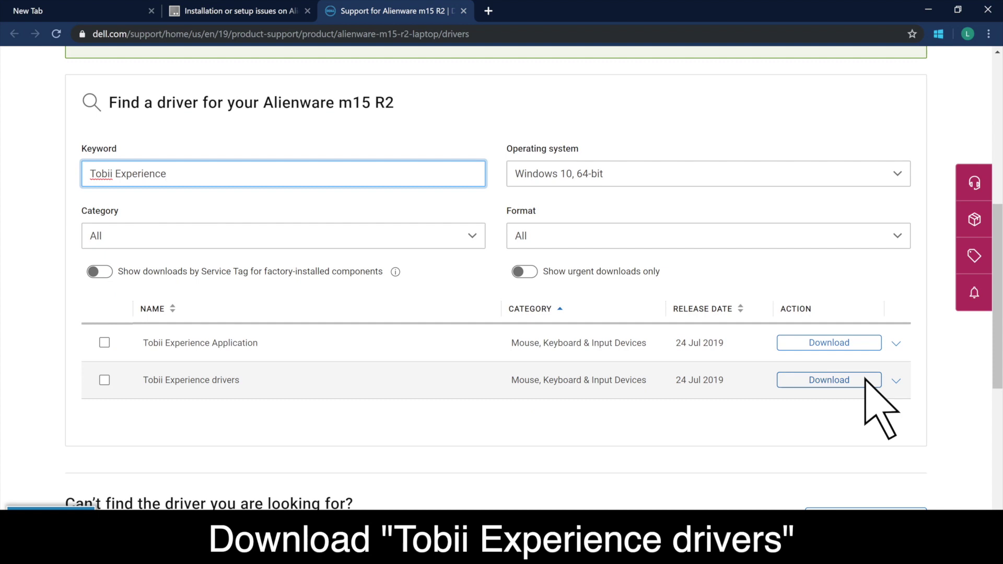
{"action": "left_click", "coordinate": [865, 378]}
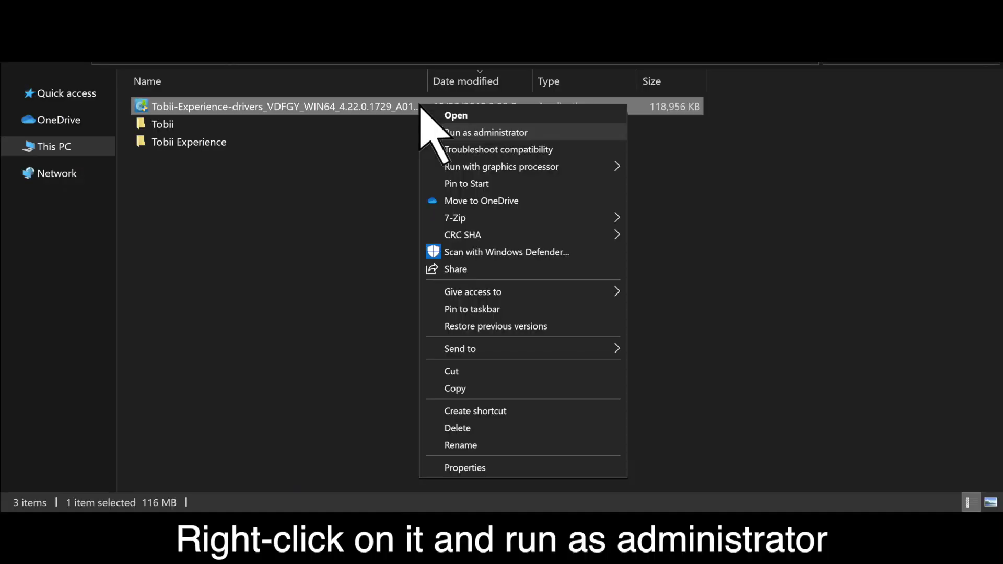
Step: Extract the Tobii Experience drivers package and run Middleware_Bundle as administrator
{"action": "left_click", "coordinate": [557, 133]}
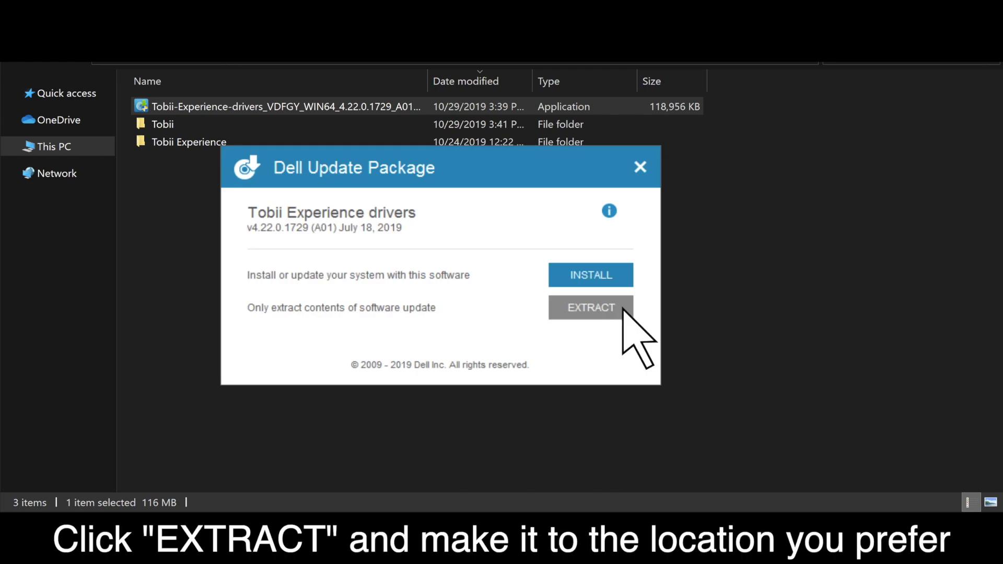
{"action": "left_click", "coordinate": [623, 308]}
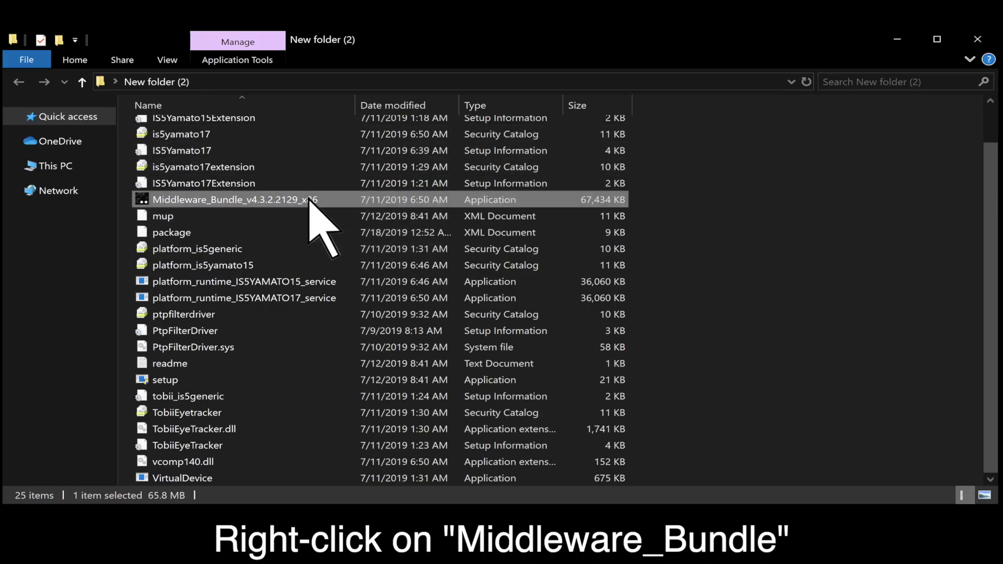
{"action": "right_click", "coordinate": [309, 200]}
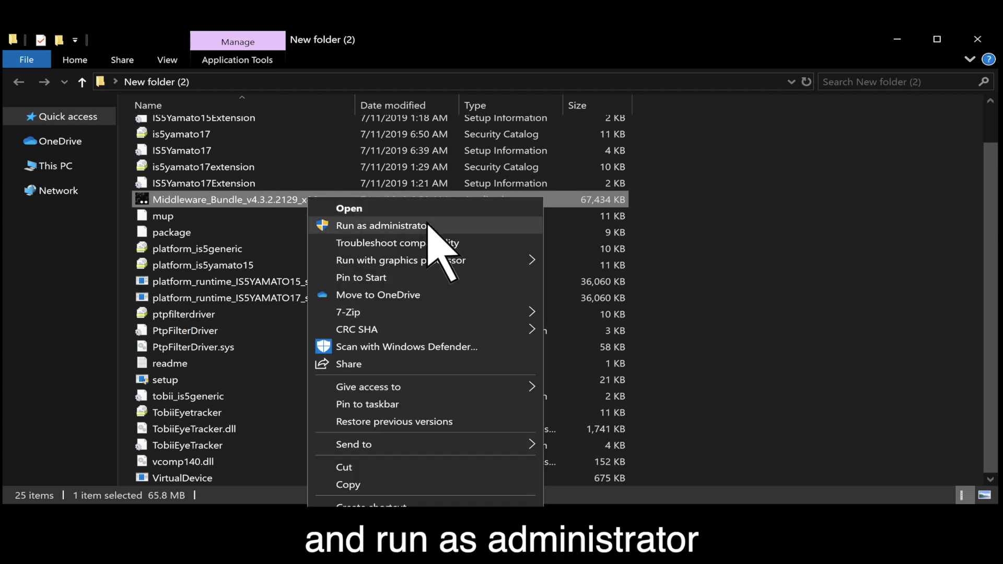
{"action": "left_click", "coordinate": [431, 228]}
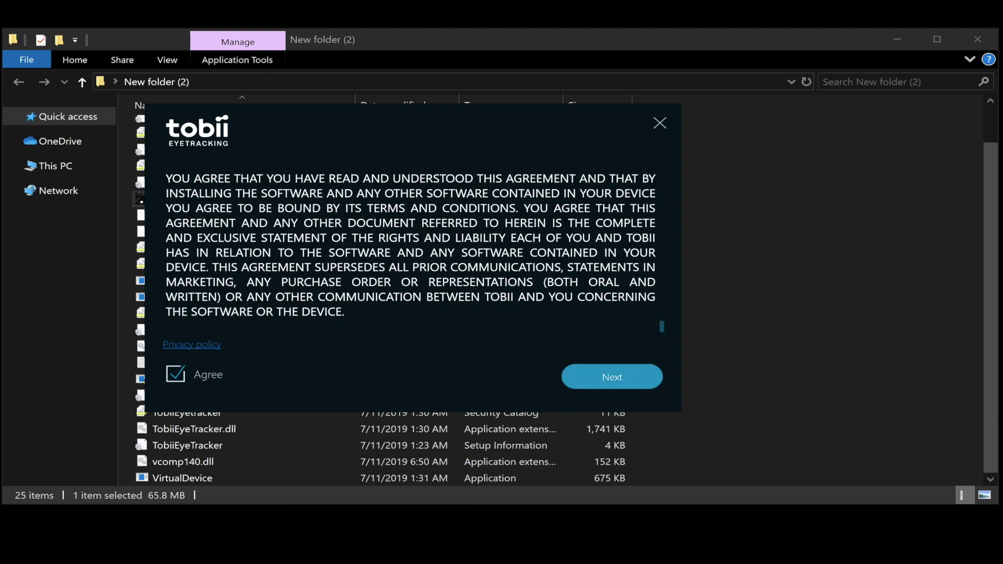
Step: Accept the Tobii licence, install Middleware_Bundle to 100%, and dismiss the success message
{"action": "left_click", "coordinate": [612, 376]}
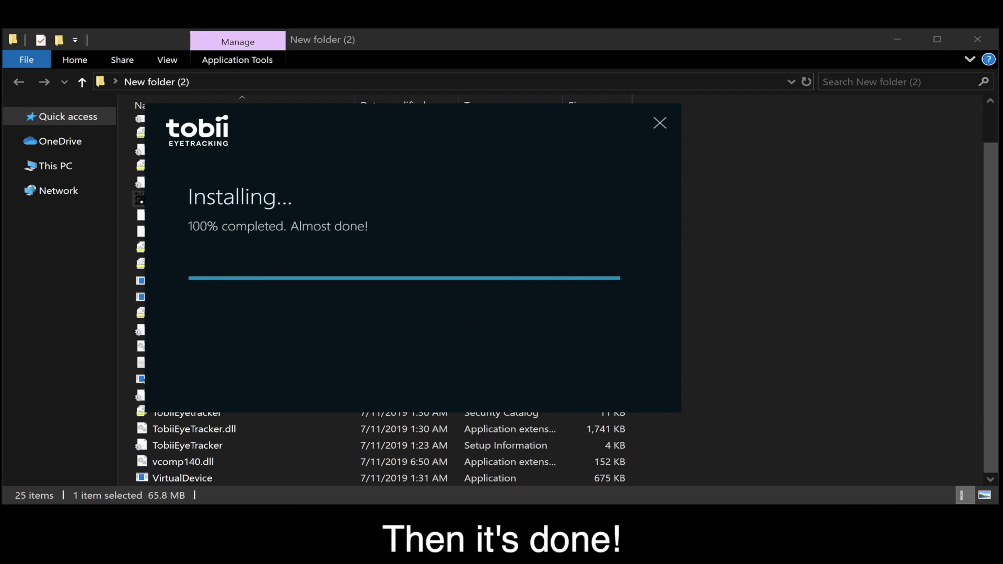
{"action": "left_click", "coordinate": [626, 379]}
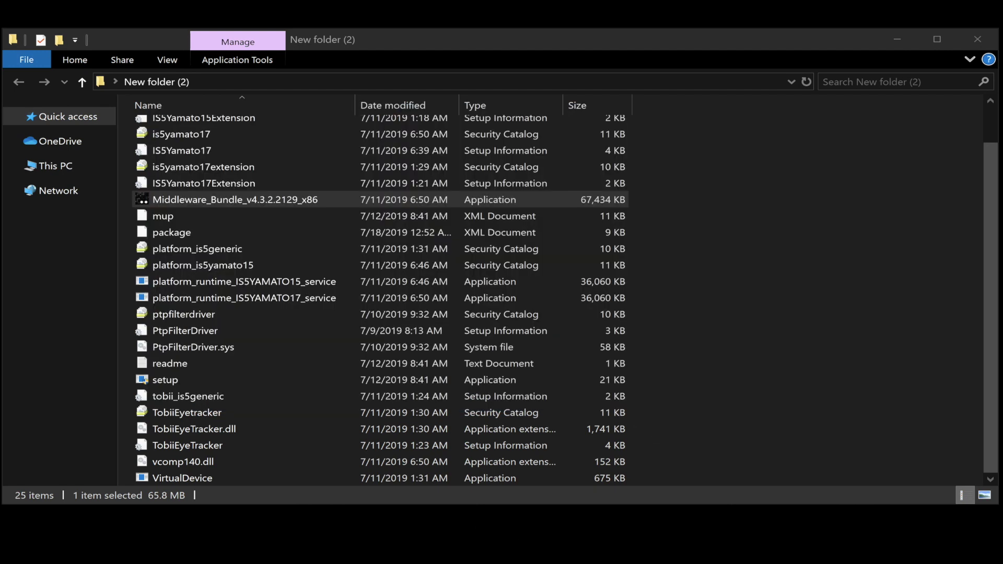